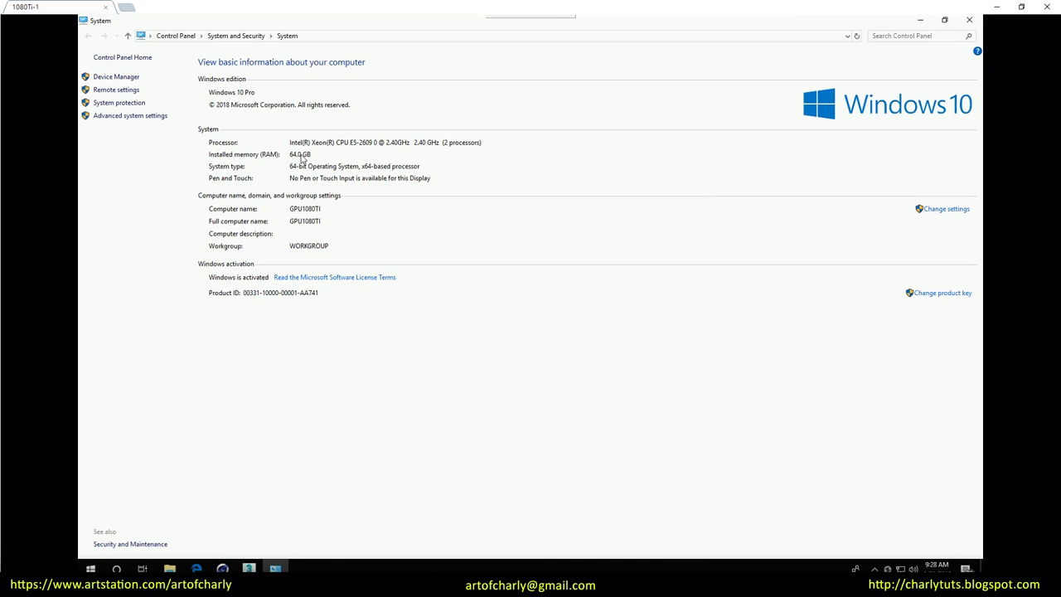
Check Device Manager's Display adapters to confirm three NVIDIA GeForce GTX 1080 Ti cards
click(116, 77)
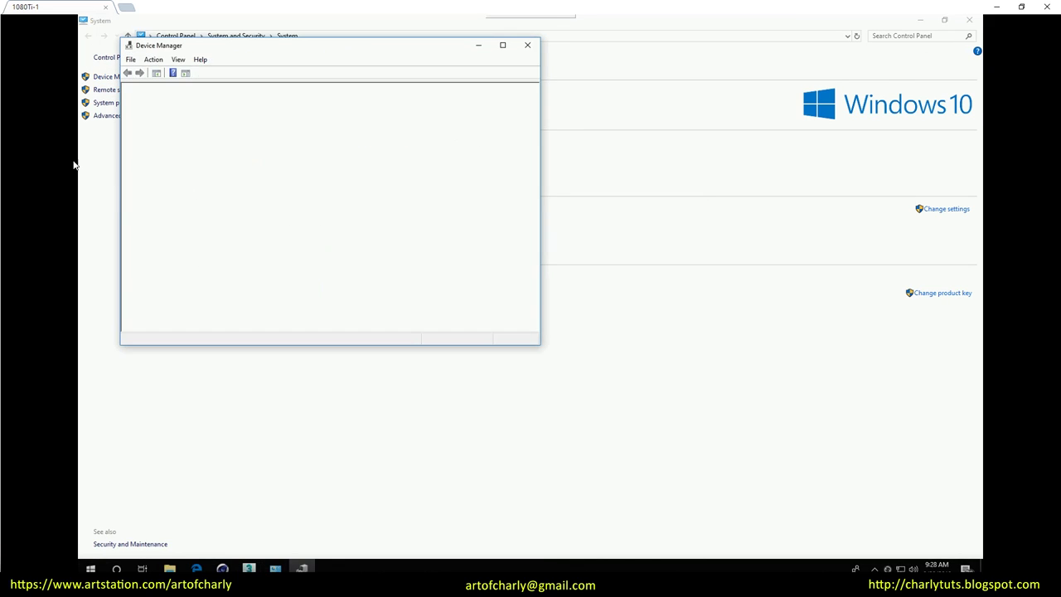
click(139, 127)
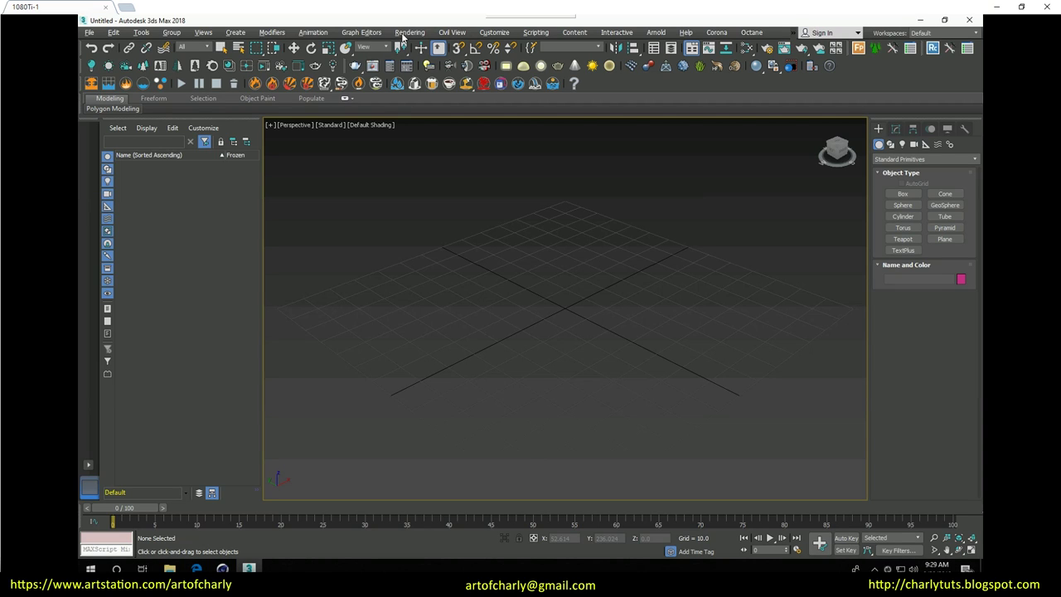
click(409, 33)
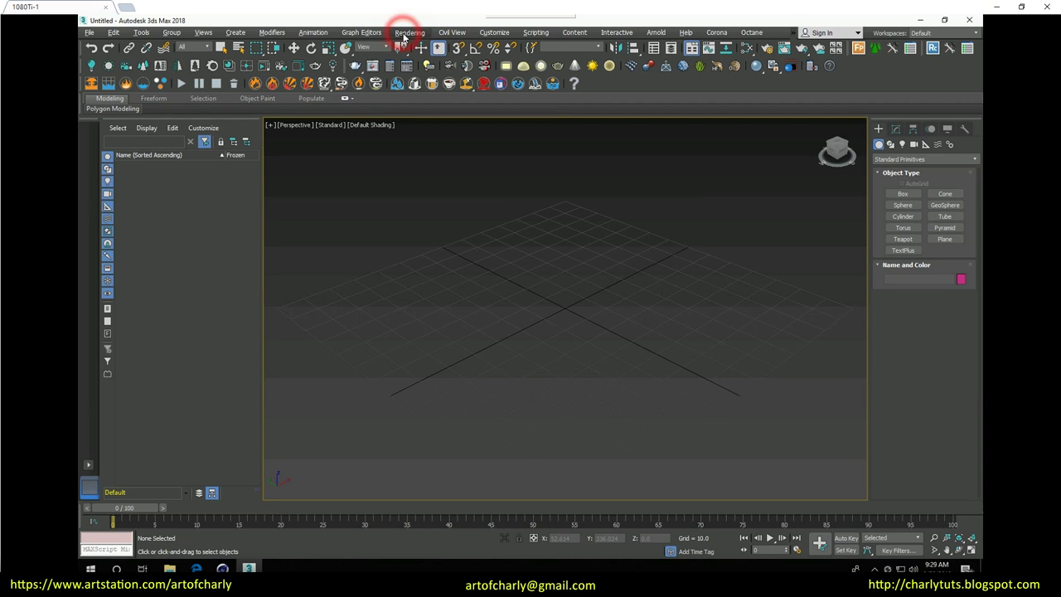
Set the renderer to V-Ray GPU Next and review its three GTX 1080 Ti render devices
click(423, 91)
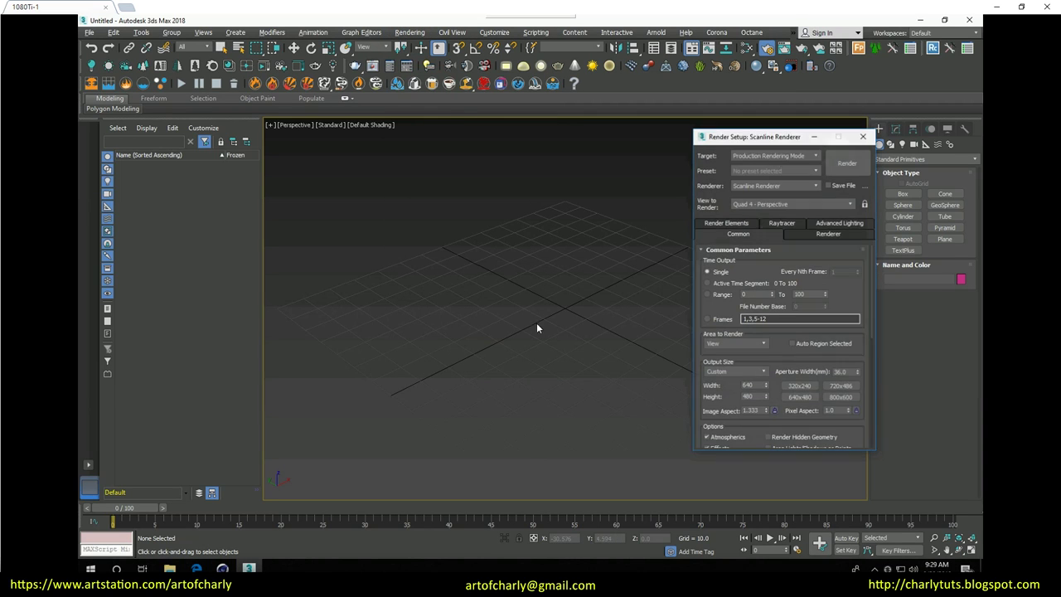
drag(736, 145, 545, 157)
click(598, 196)
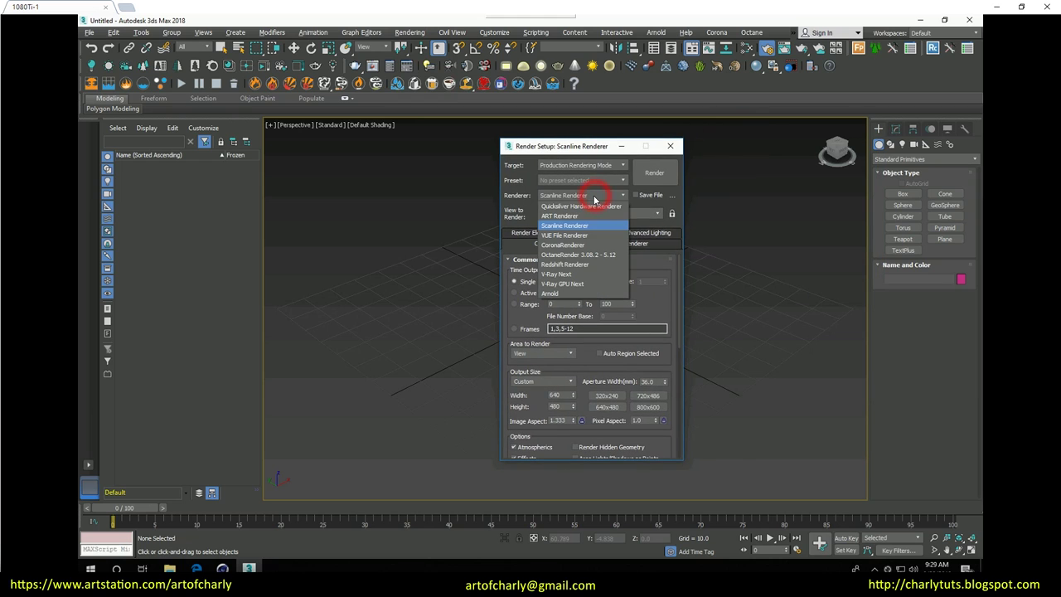
click(570, 287)
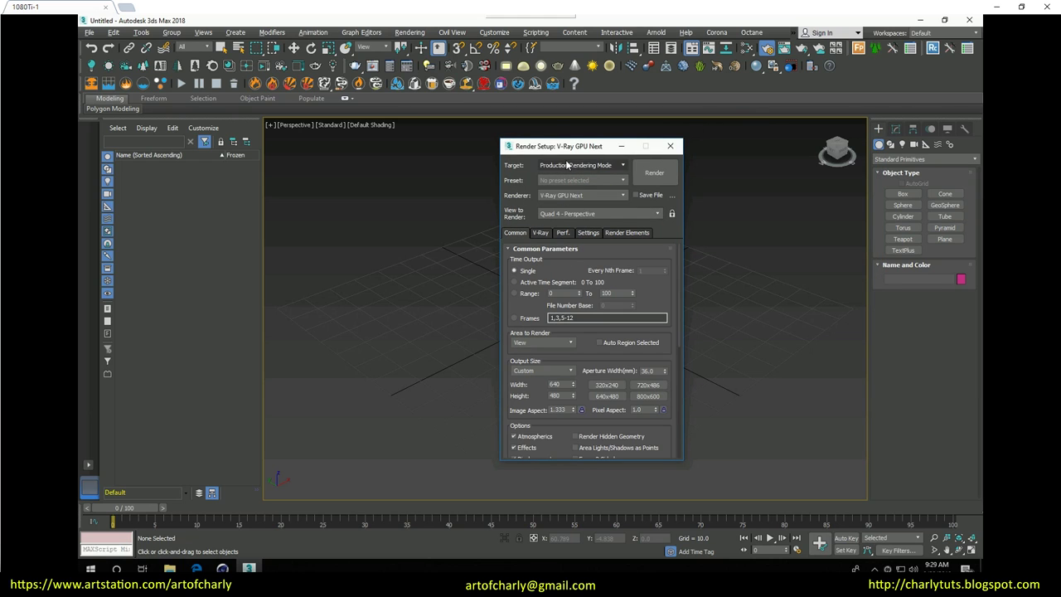
click(563, 232)
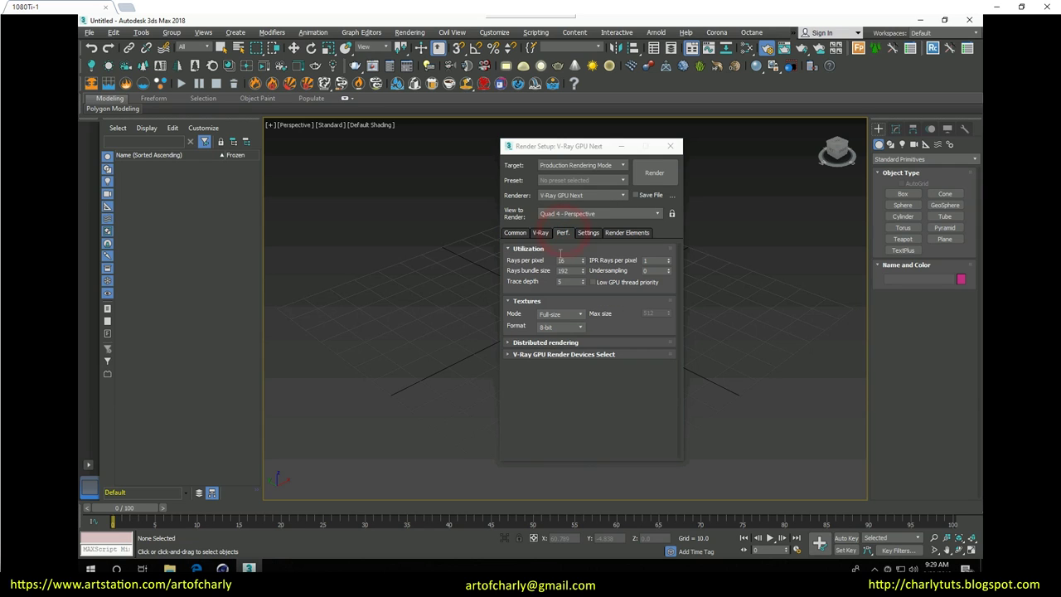
click(512, 354)
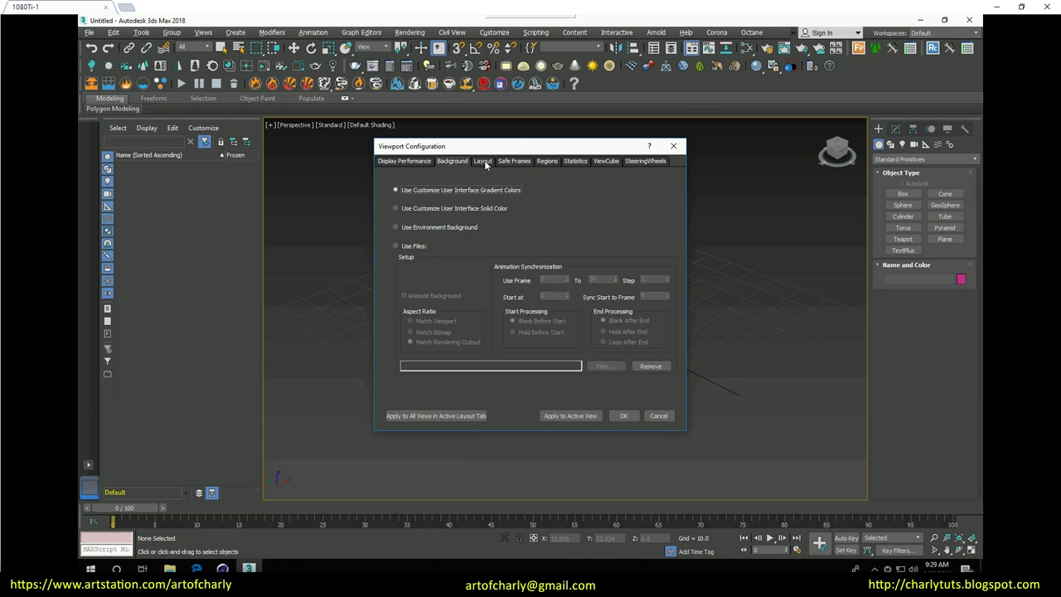
Set the two-pane layout: Phoenix FD GPU Preview on the left, Perspective on the right
click(484, 161)
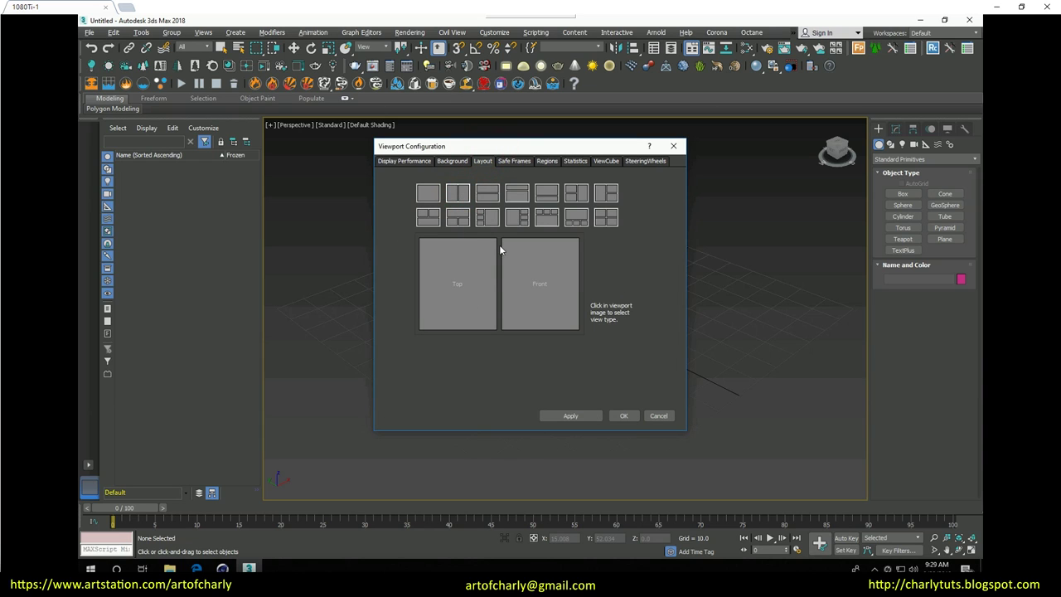
click(546, 287)
click(554, 292)
click(466, 283)
mouse_move(500, 436)
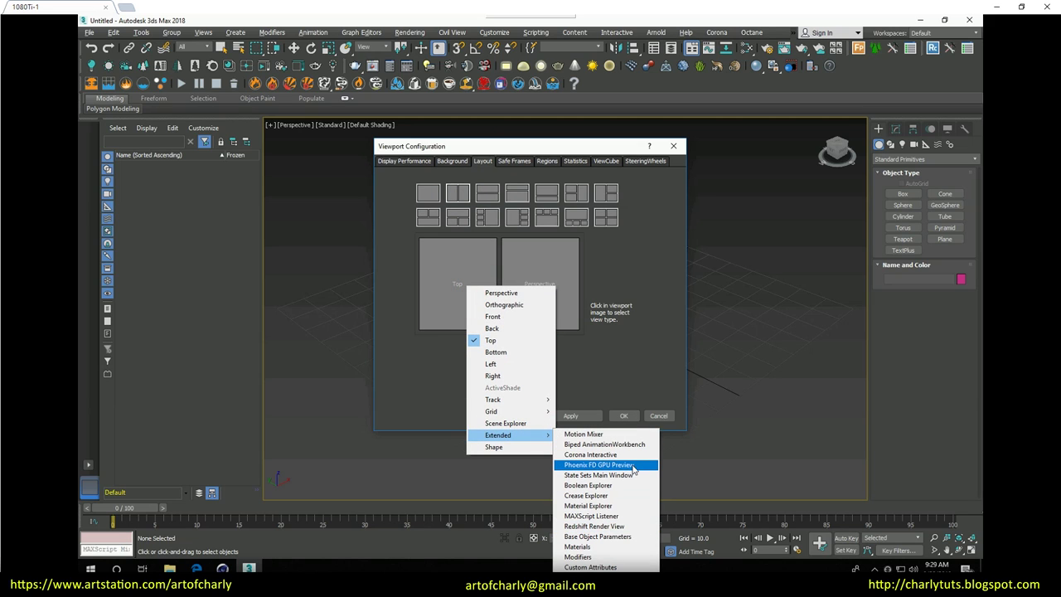
click(630, 465)
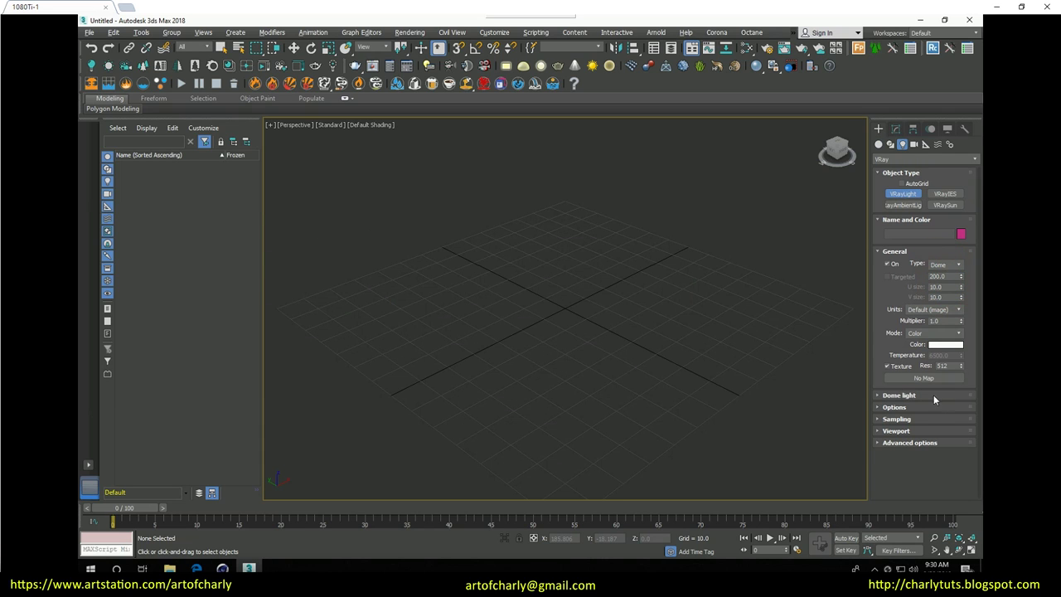
Expand the VRayLight's Dome light settings rollout
click(903, 399)
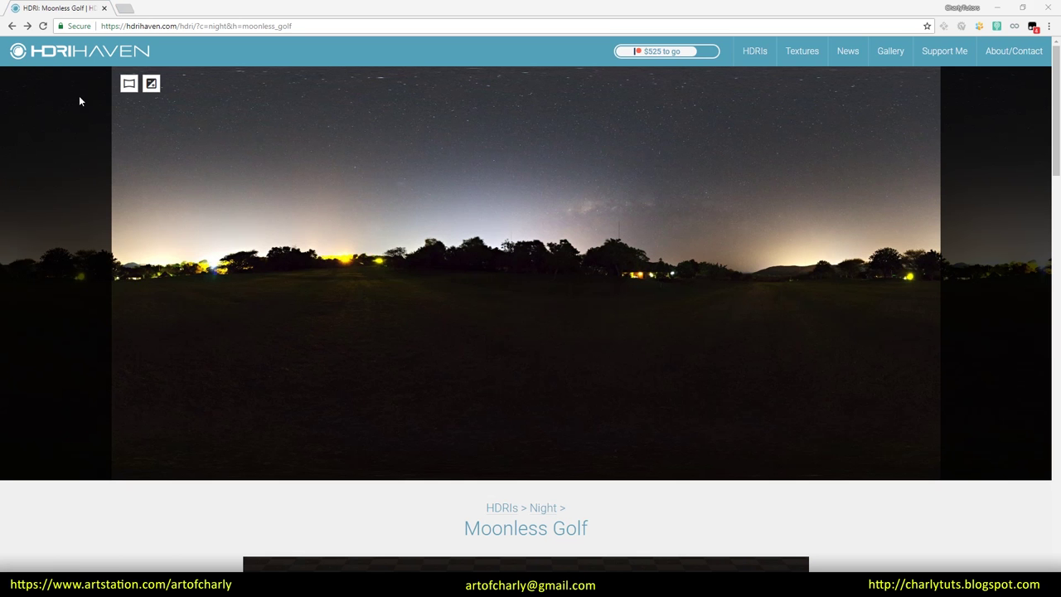
Scroll the Moonless Golf HDRI page down to its preview and download section
scroll(291, 238, down, 3)
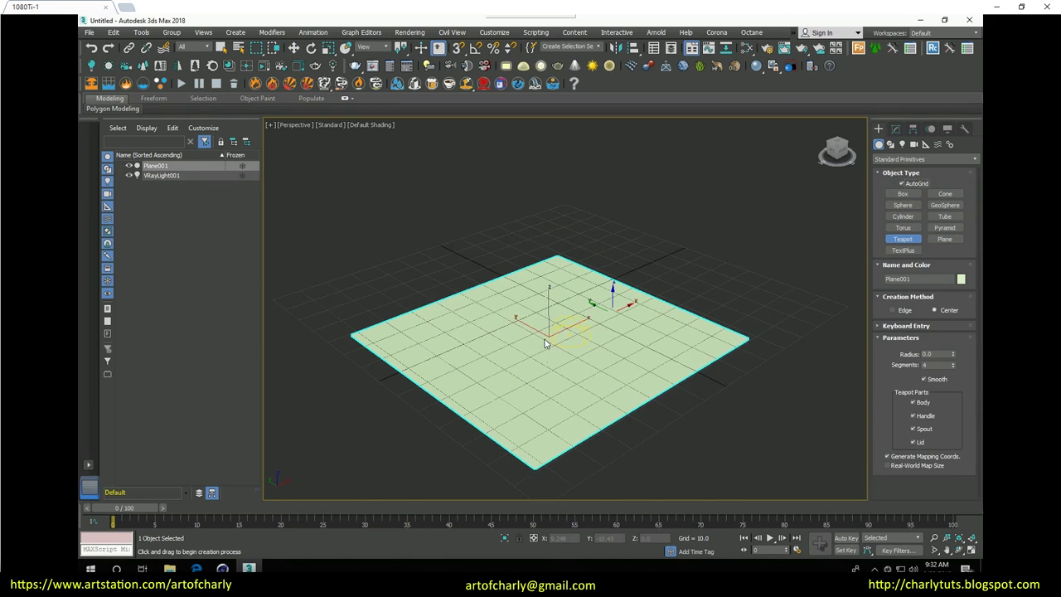
Set metric centimetre display units and a 1 unit = 1 centimetre system scale
click(494, 33)
click(506, 173)
click(474, 240)
click(501, 252)
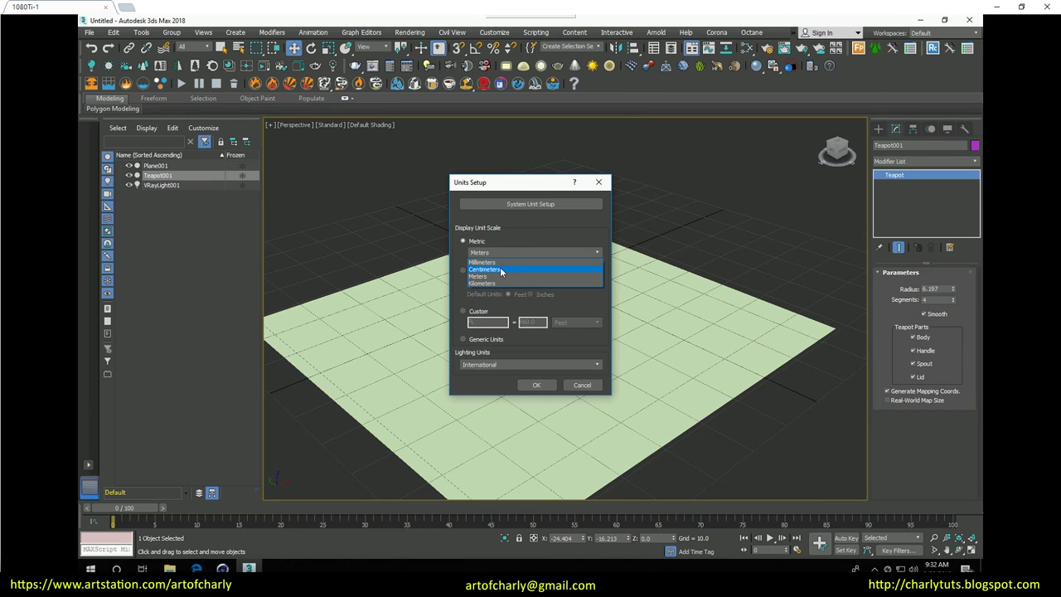
click(501, 271)
click(531, 204)
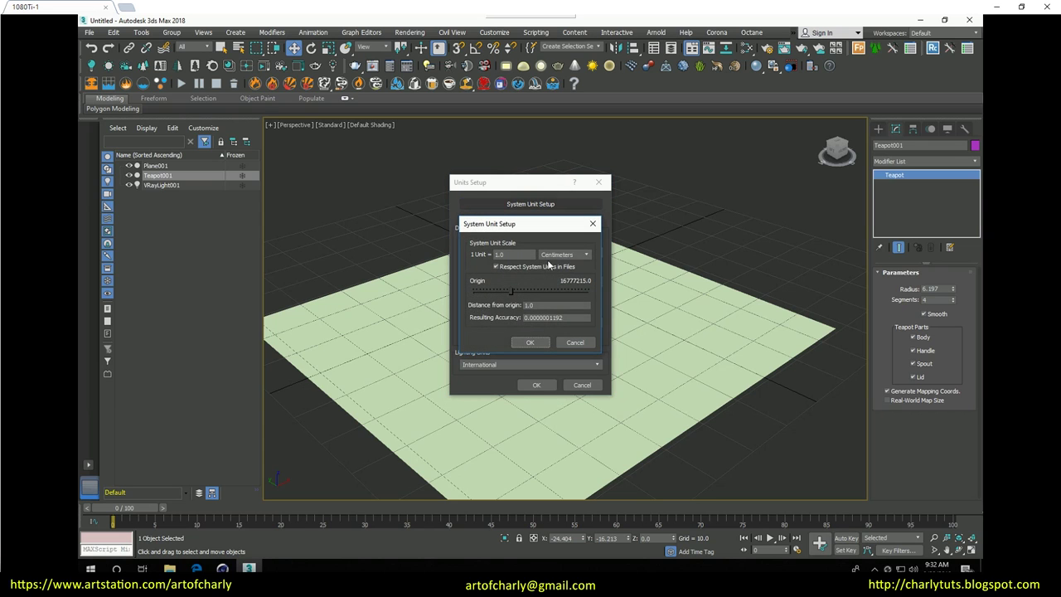
click(530, 343)
click(536, 384)
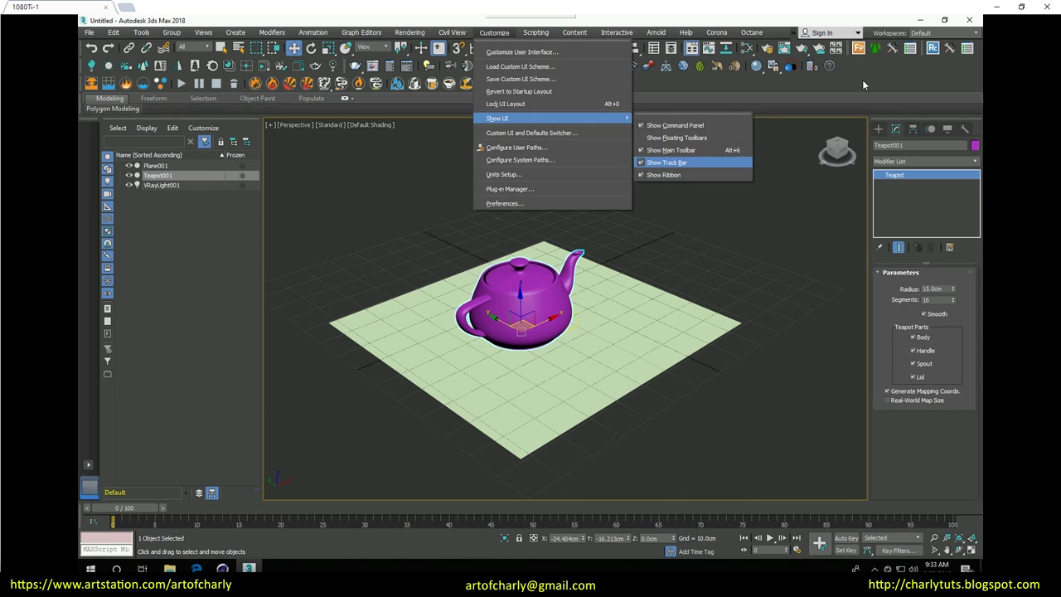
right_click(907, 120)
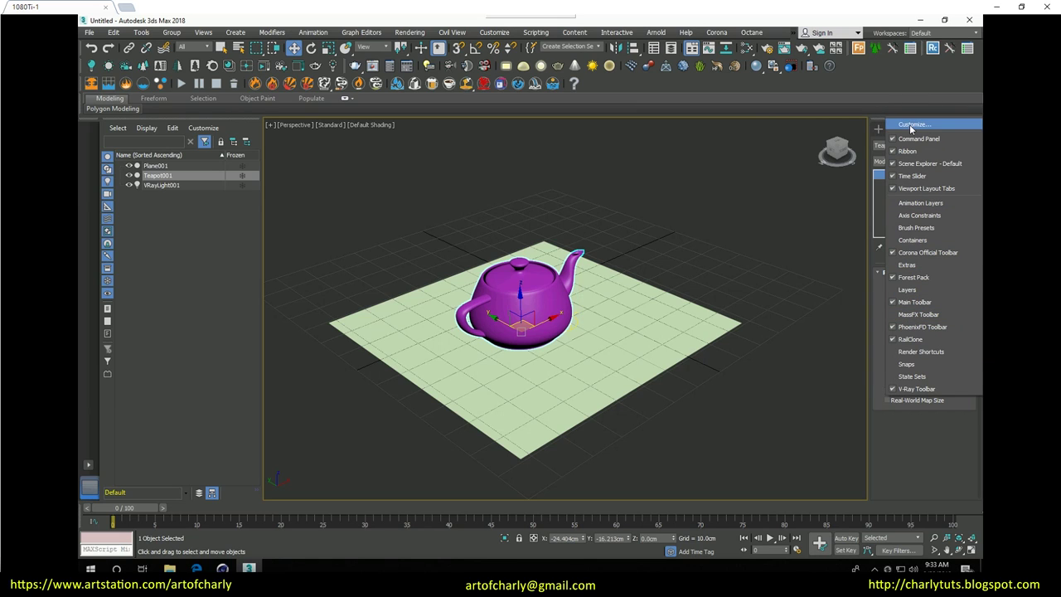
click(933, 334)
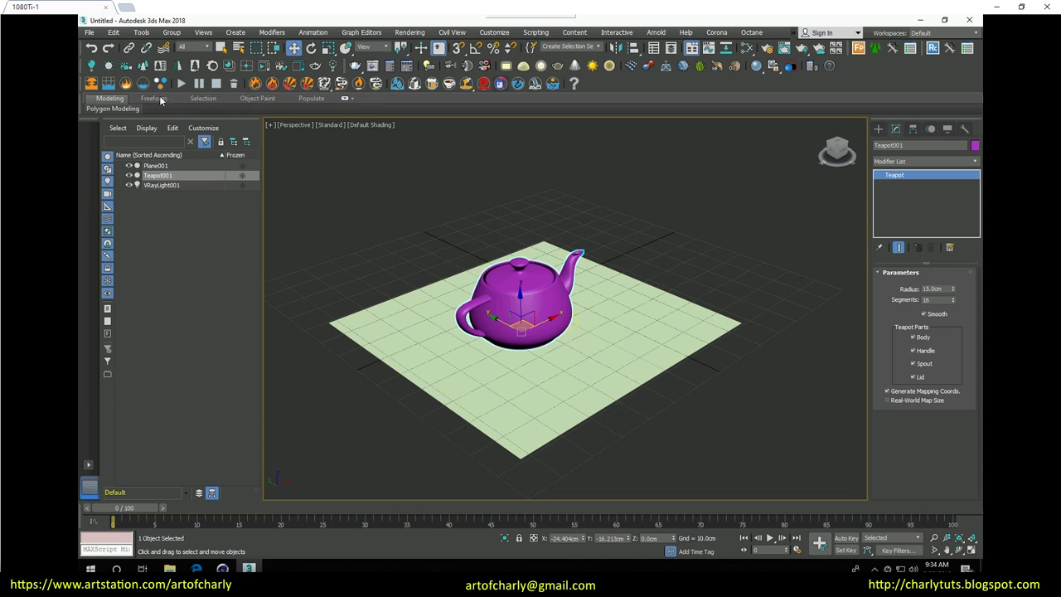
click(113, 109)
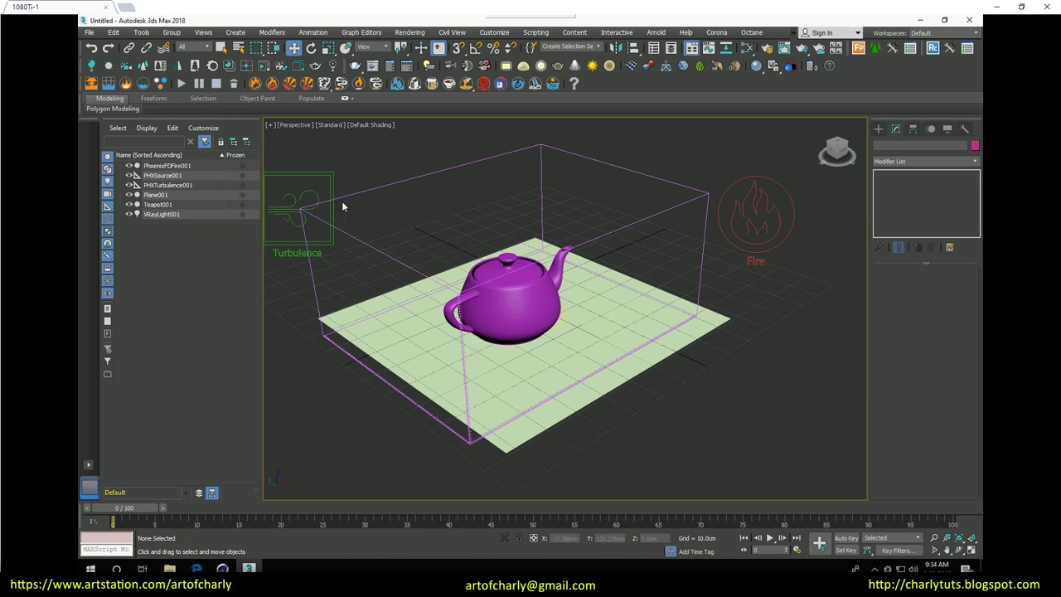
Select the PHXTurbulence001 helper to review it, then clear the selection
click(329, 184)
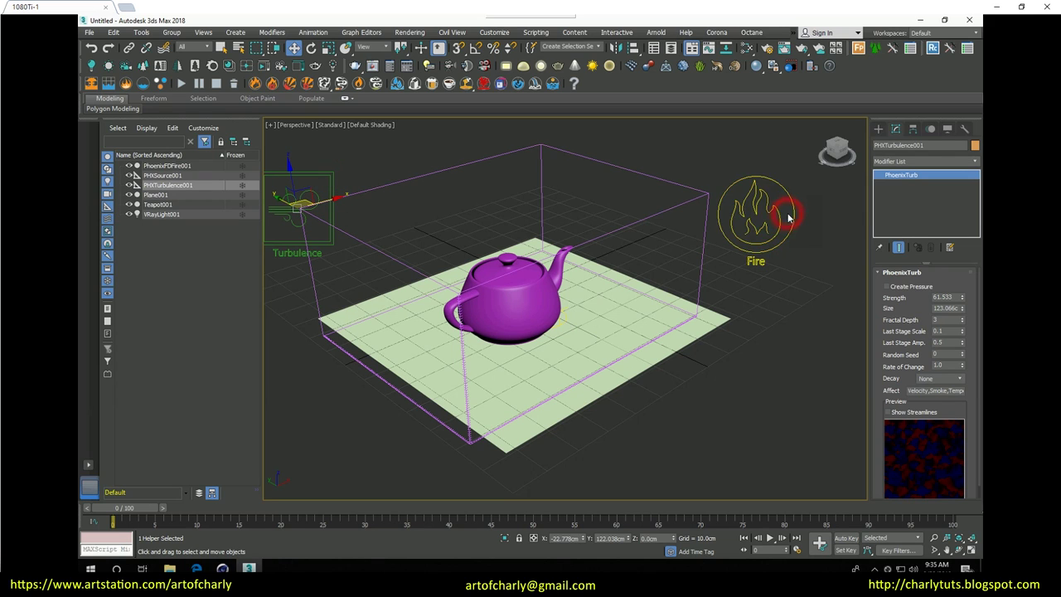
click(630, 199)
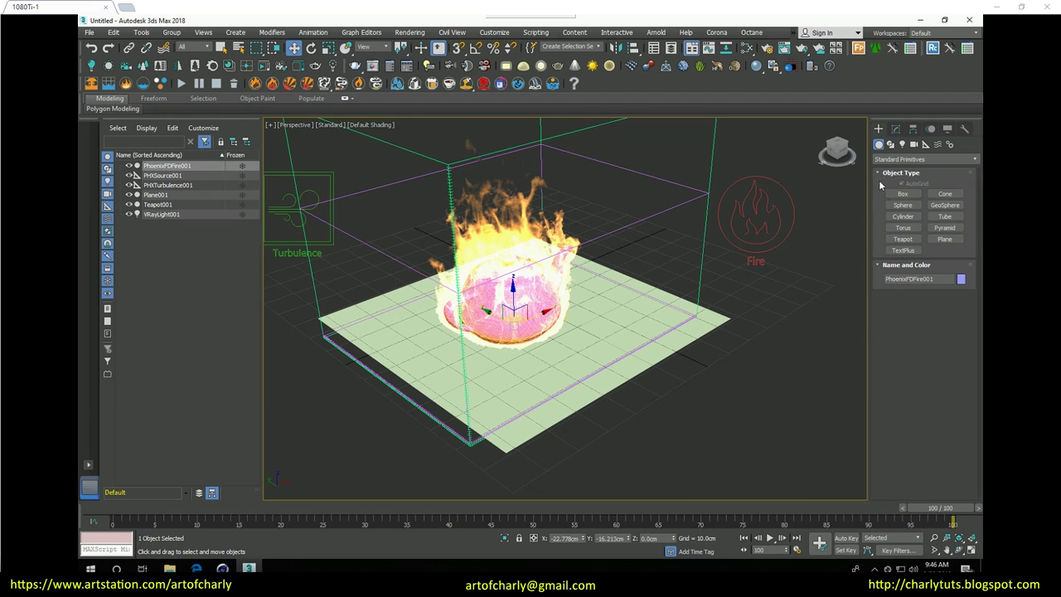
Select PhoenixFDFire001 in the Modify panel and orbit the Perspective view around the teapot
click(895, 130)
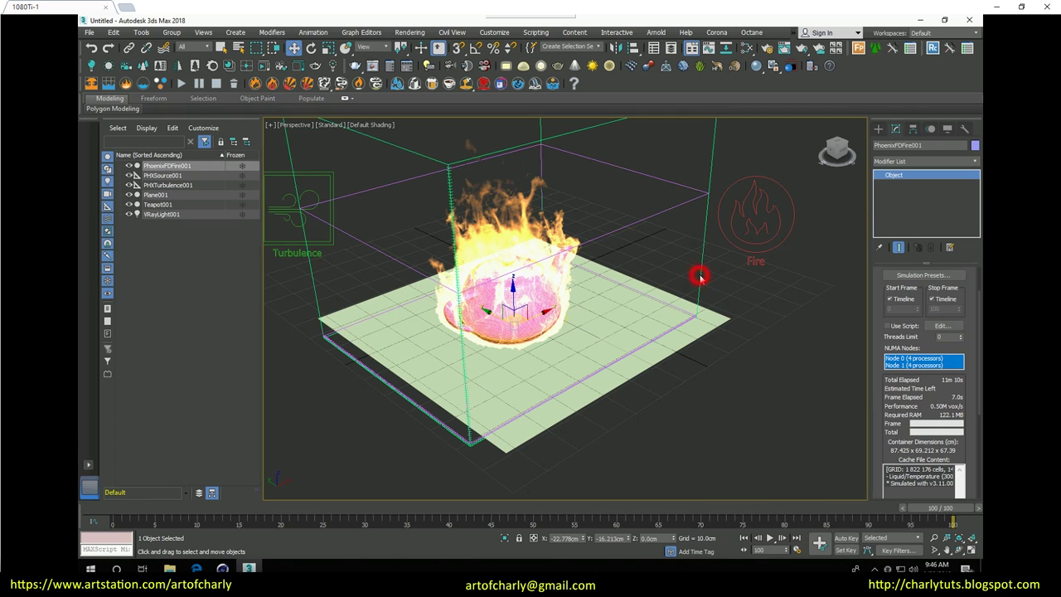
click(169, 170)
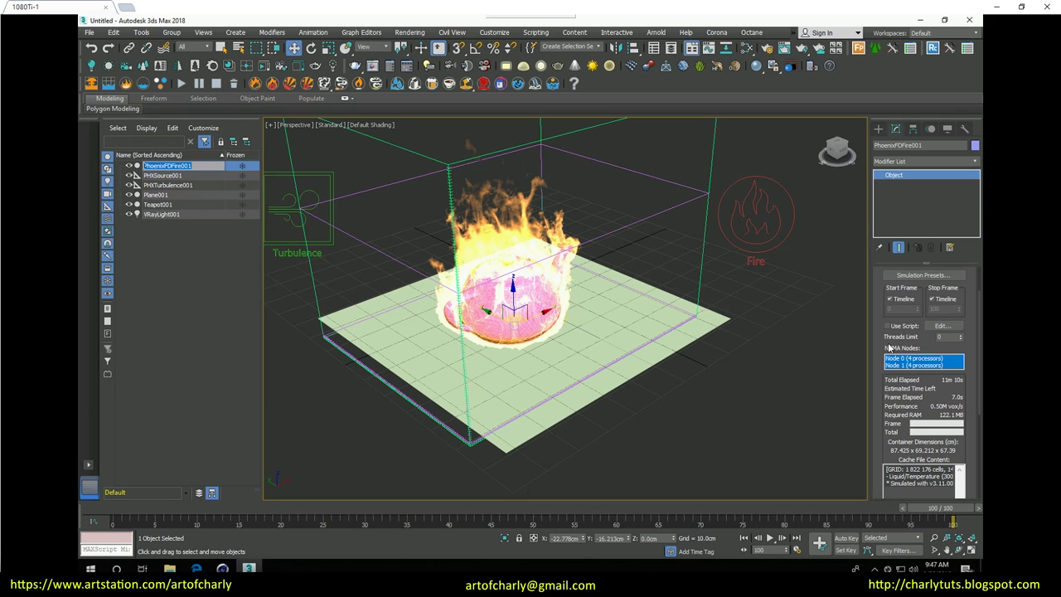
drag(875, 327, 882, 293)
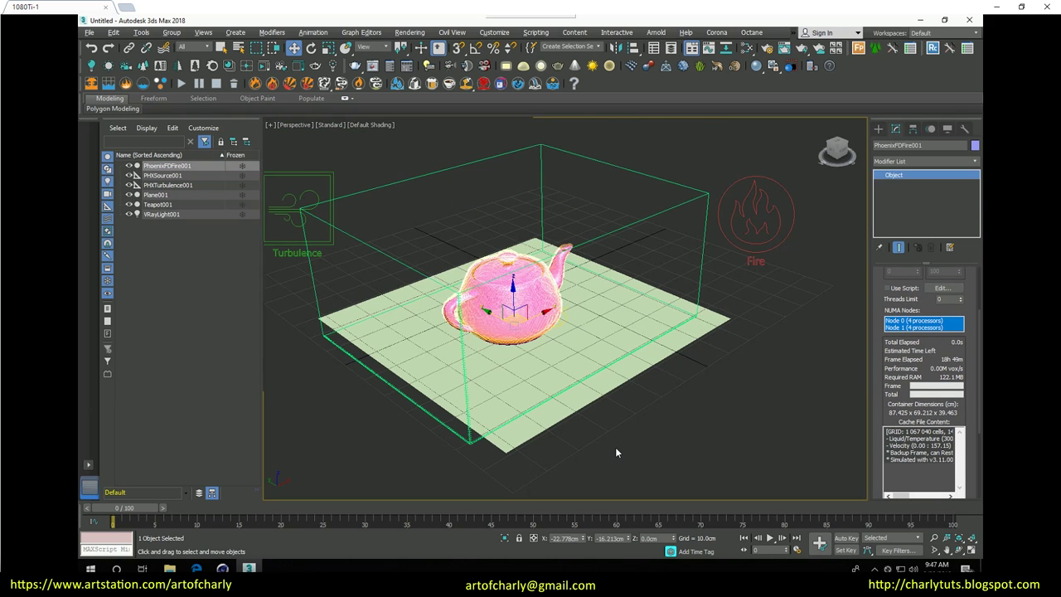
alt+middle_drag(665, 345, 696, 324)
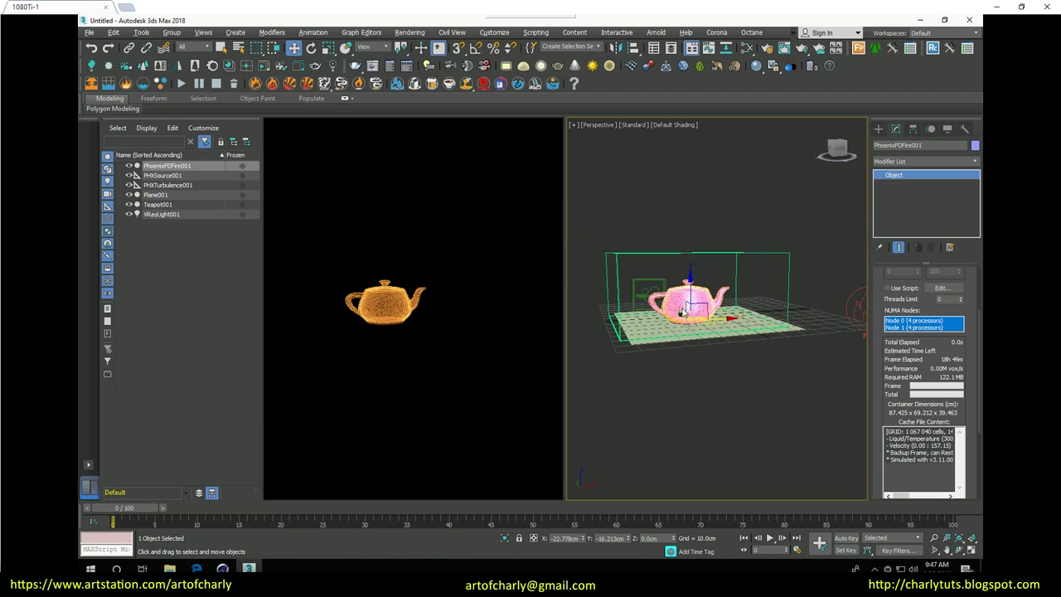
scroll(697, 323, up, 5)
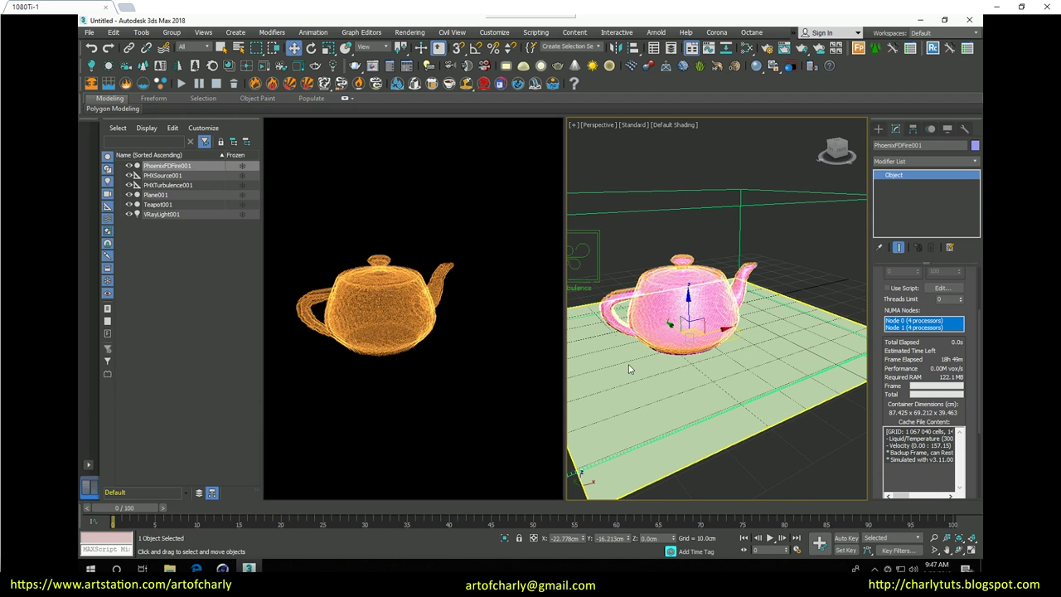
Set the Phoenix FD GPU Preview background colour to pure black (0,0,0)
scroll(880, 332, down, 3)
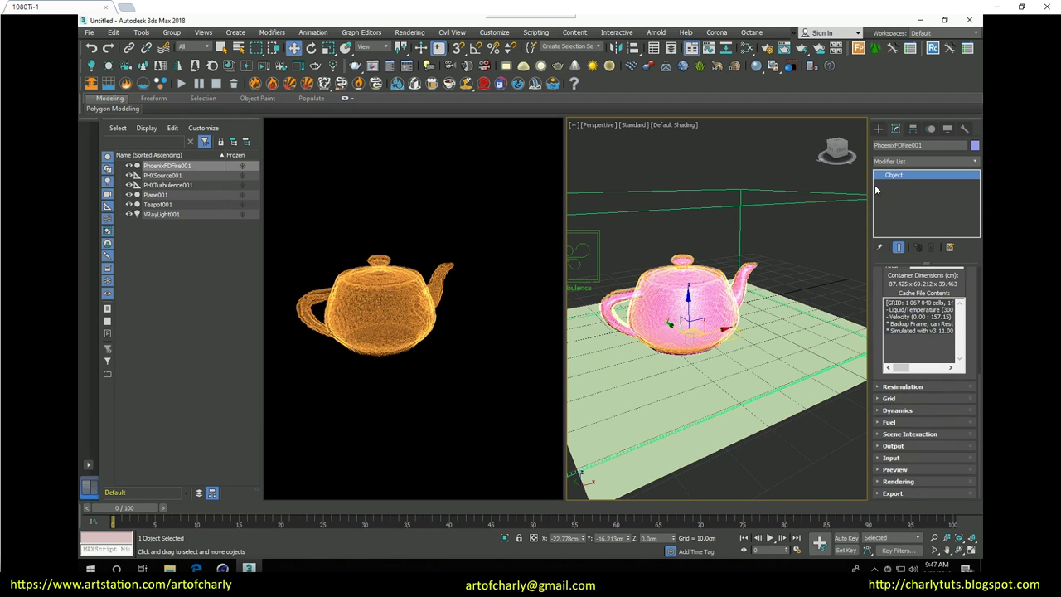
click(882, 471)
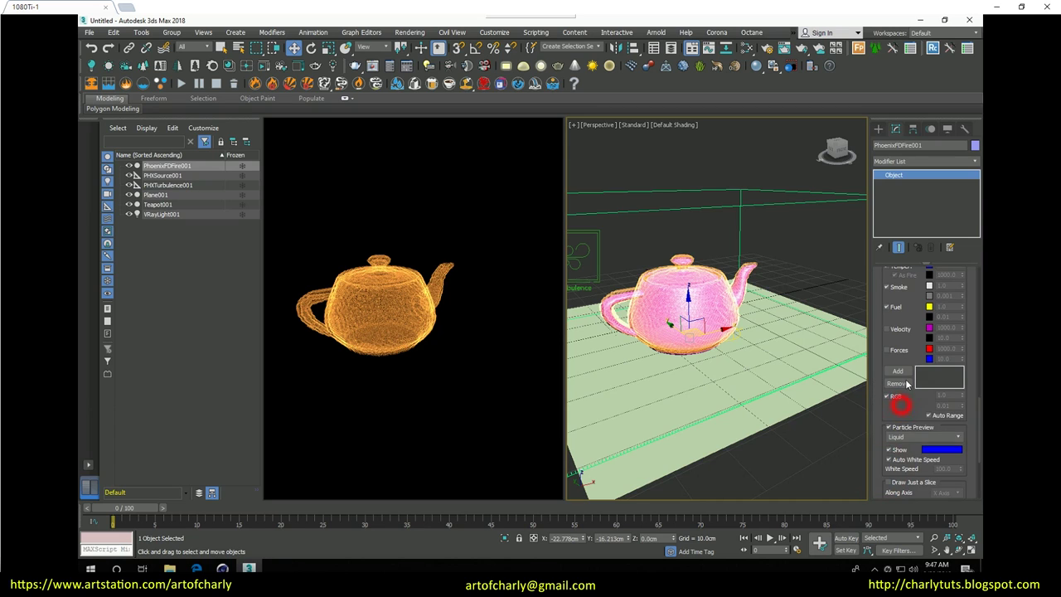
scroll(908, 383, down, 2)
scroll(896, 410, down, 2)
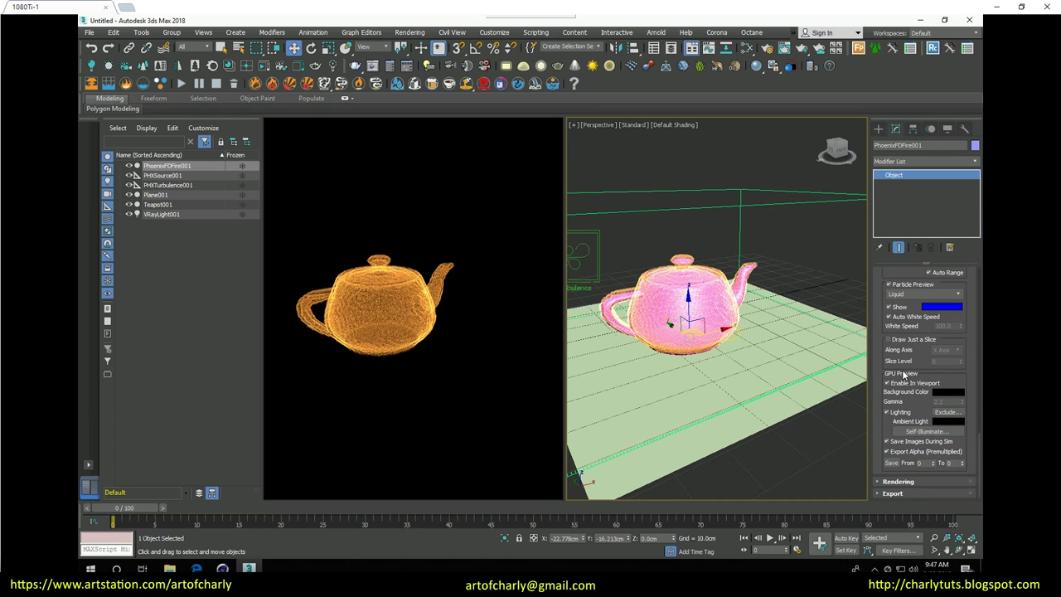
click(943, 395)
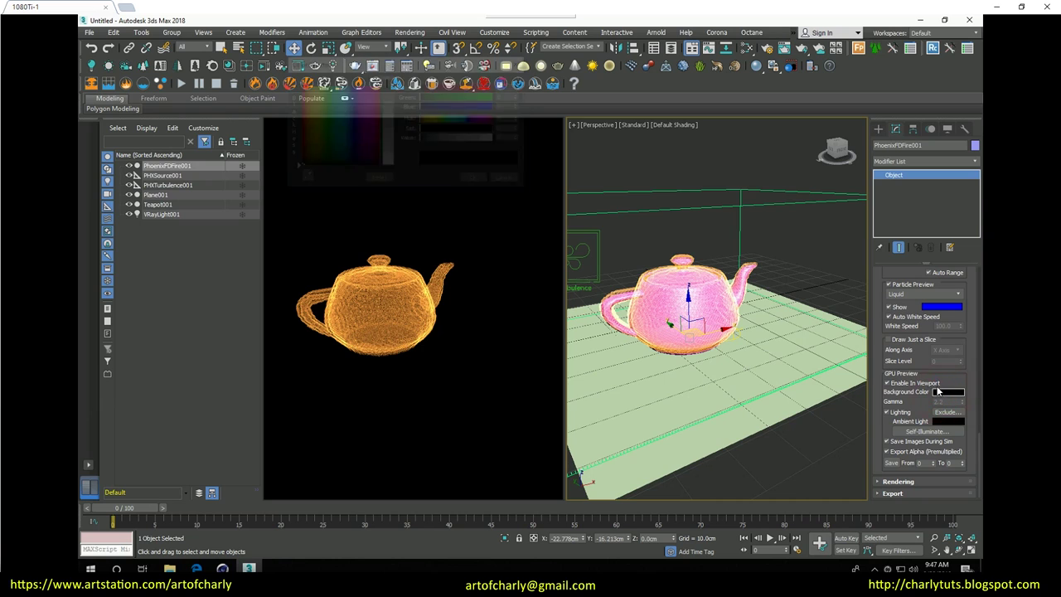
click(452, 119)
drag(450, 139, 411, 147)
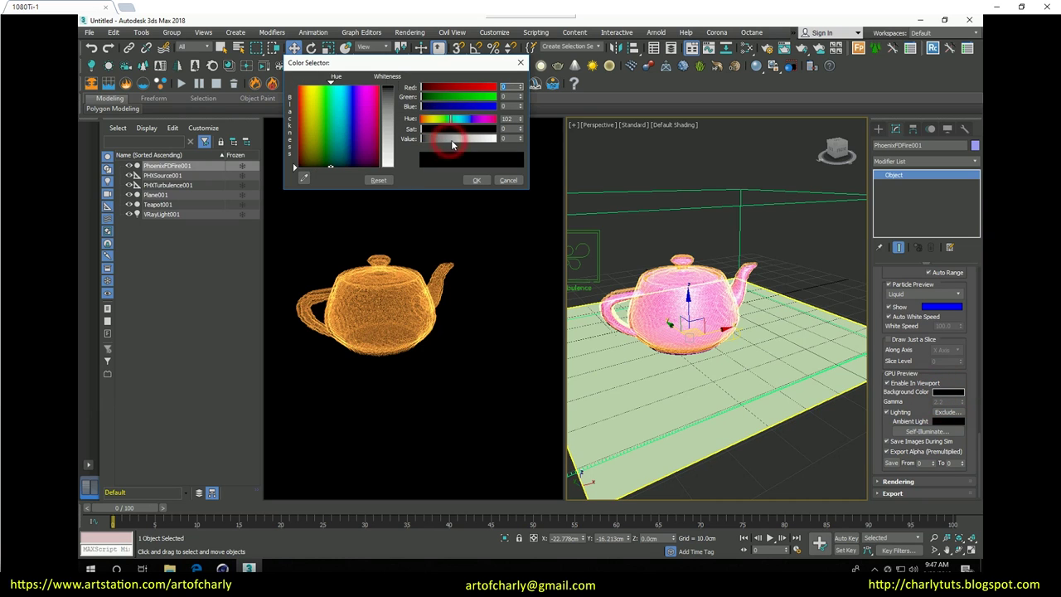
drag(424, 139, 415, 138)
click(472, 181)
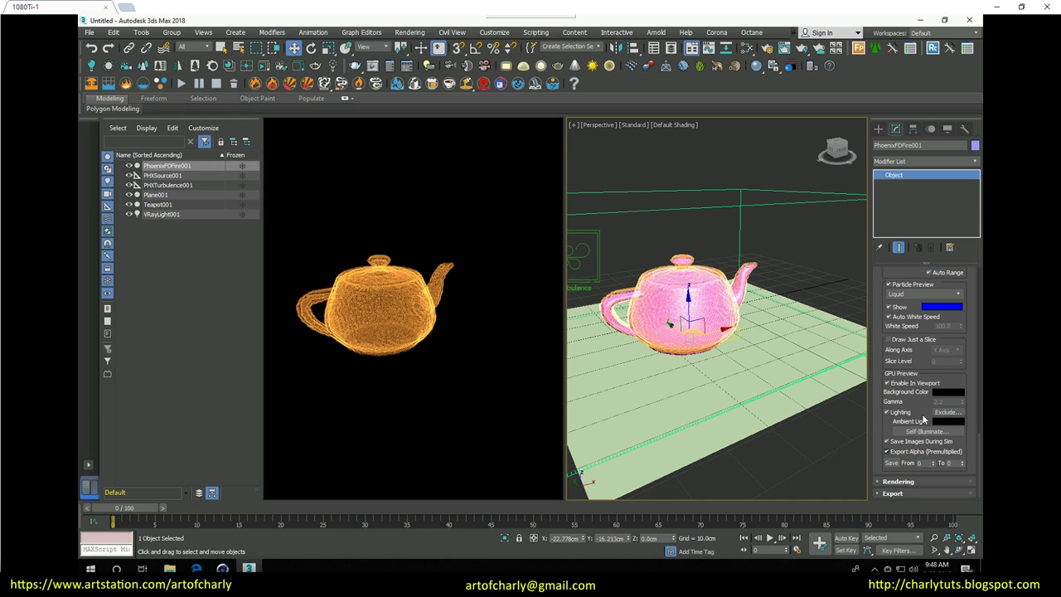
mouse_move(697, 315)
alt+middle_down()
mouse_move(754, 313)
mouse_move(721, 328)
alt+middle_up()
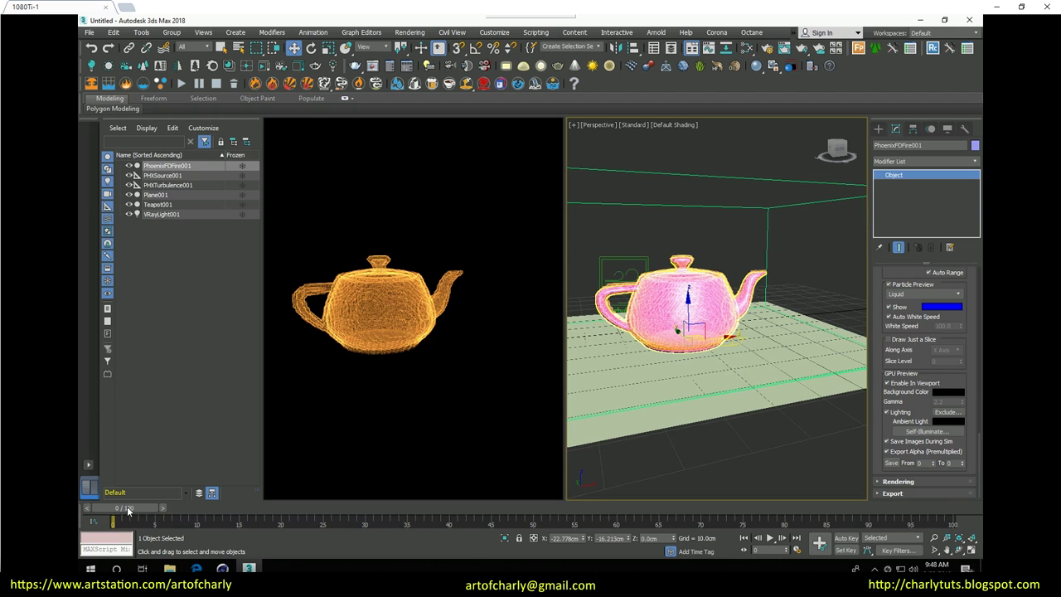
Advance the fire simulation until it engulfs the teapot, then open the empty V-Ray frame buffer
mouse_move(133, 508)
mouse_down()
mouse_move(319, 518)
mouse_move(423, 498)
mouse_move(541, 499)
mouse_up()
key(w)
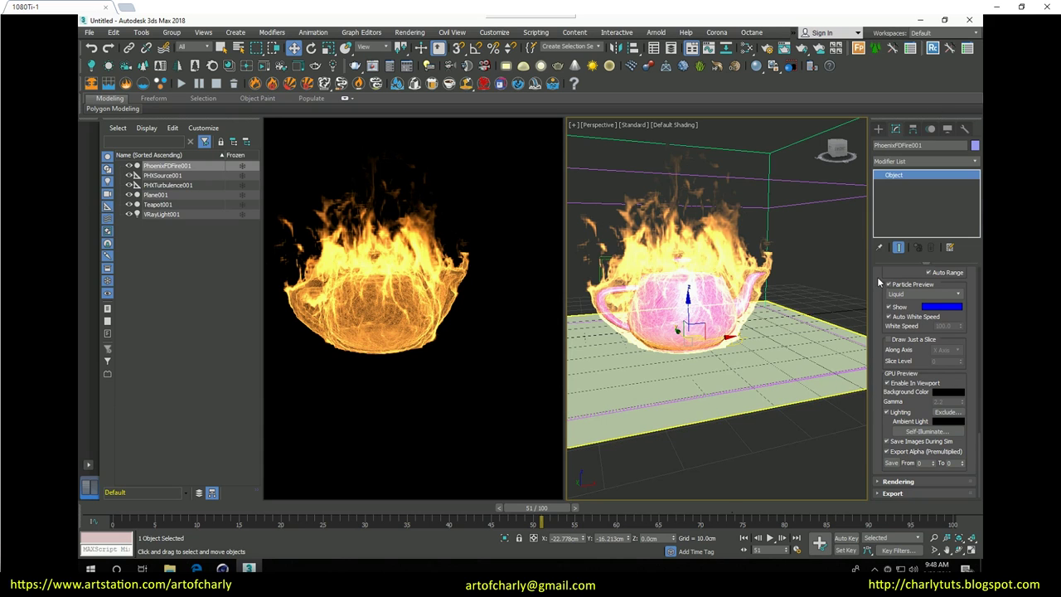
scroll(894, 332, up, 5)
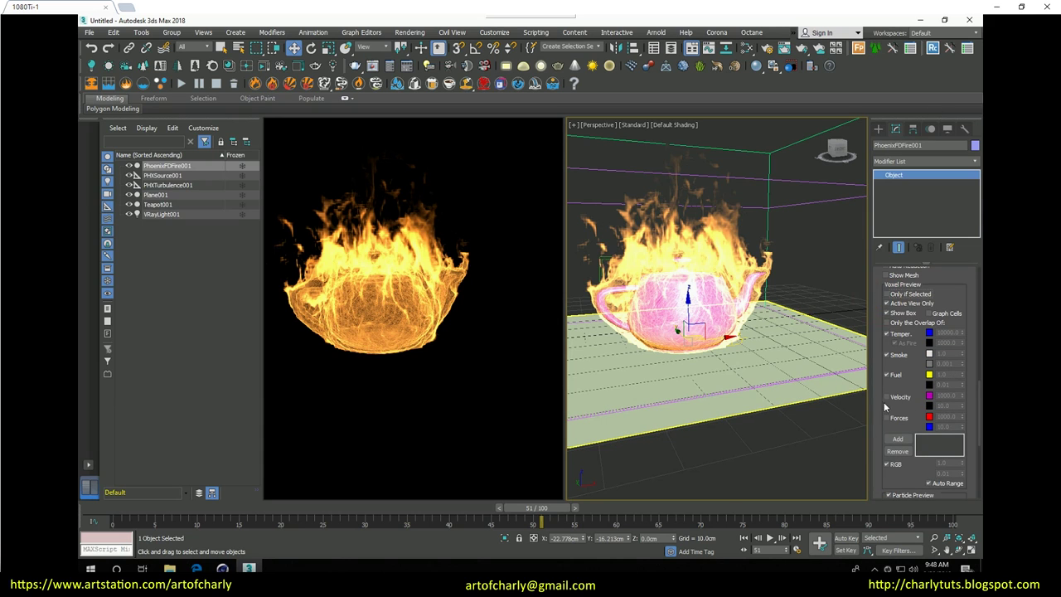
scroll(887, 398, up, 5)
scroll(912, 332, up, 5)
scroll(925, 323, up, 2)
scroll(913, 390, up, 3)
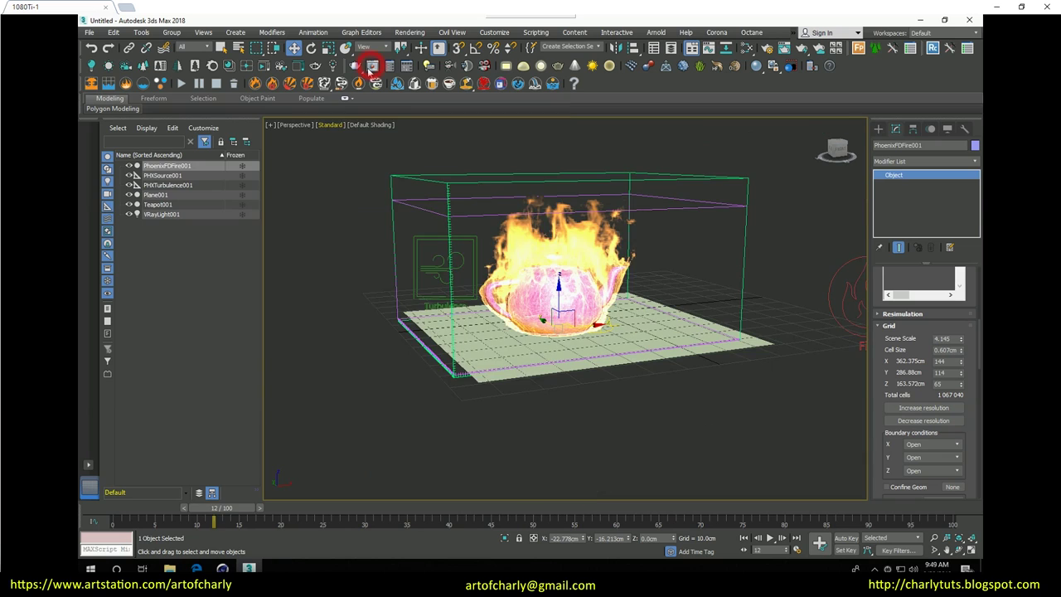
click(372, 65)
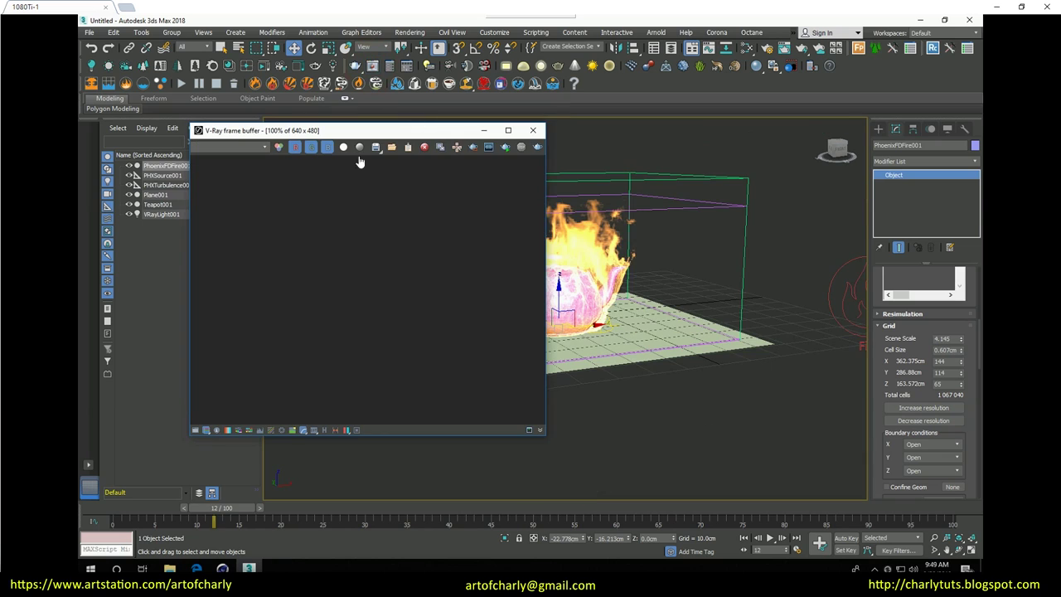
Run the V-Ray GPU interactive render of the burning teapot, scrubbing forward toward frame 25
click(505, 147)
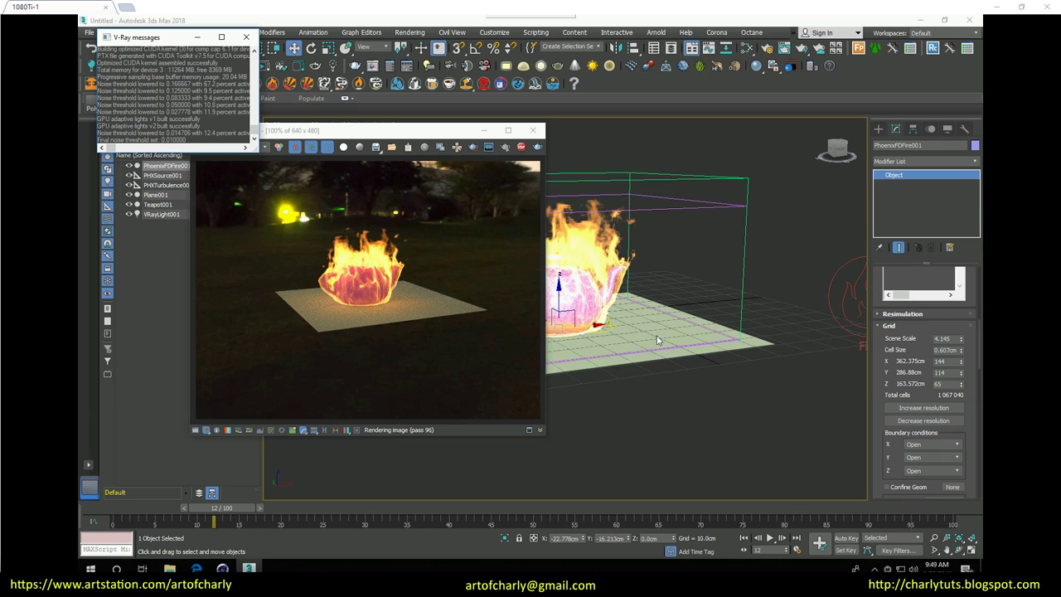
scroll(618, 363, up, 3)
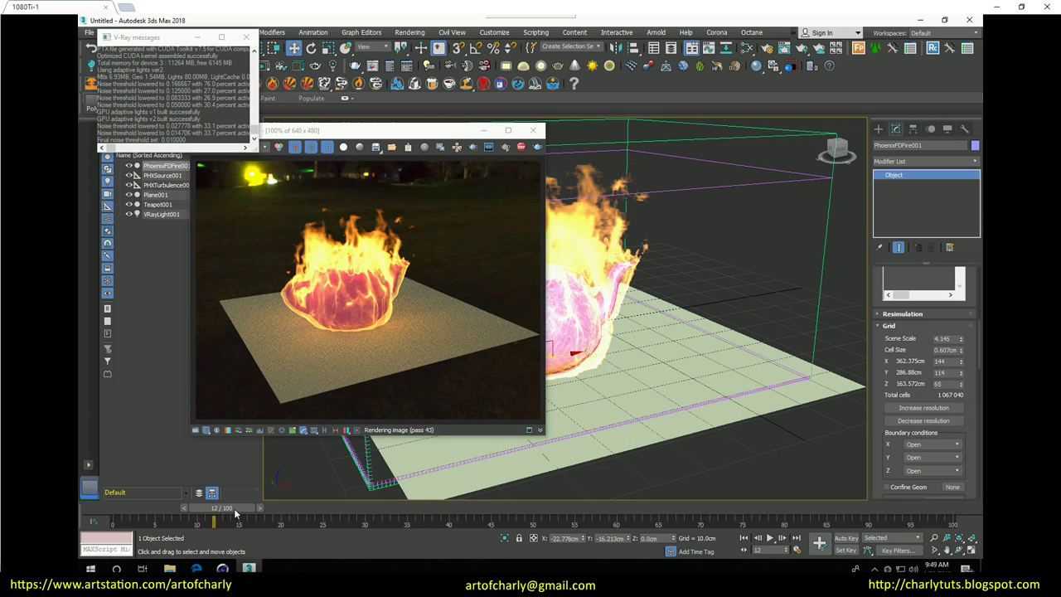
drag(255, 513, 355, 504)
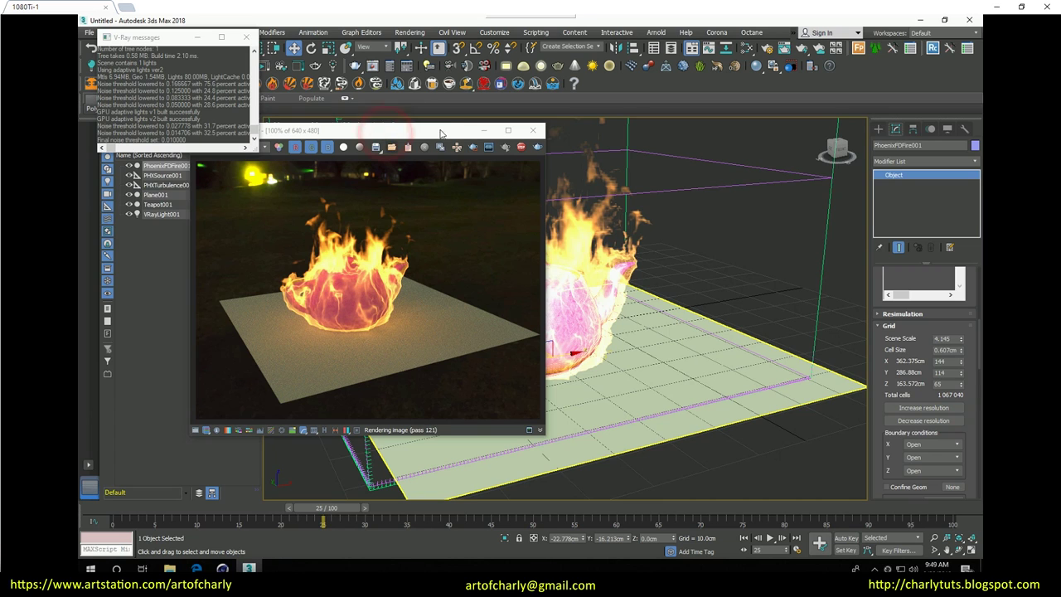
drag(450, 129, 510, 122)
click(410, 32)
Add a VRayDenoiser render element using the NVIDIA AI denoiser engine and resume rendering
click(431, 87)
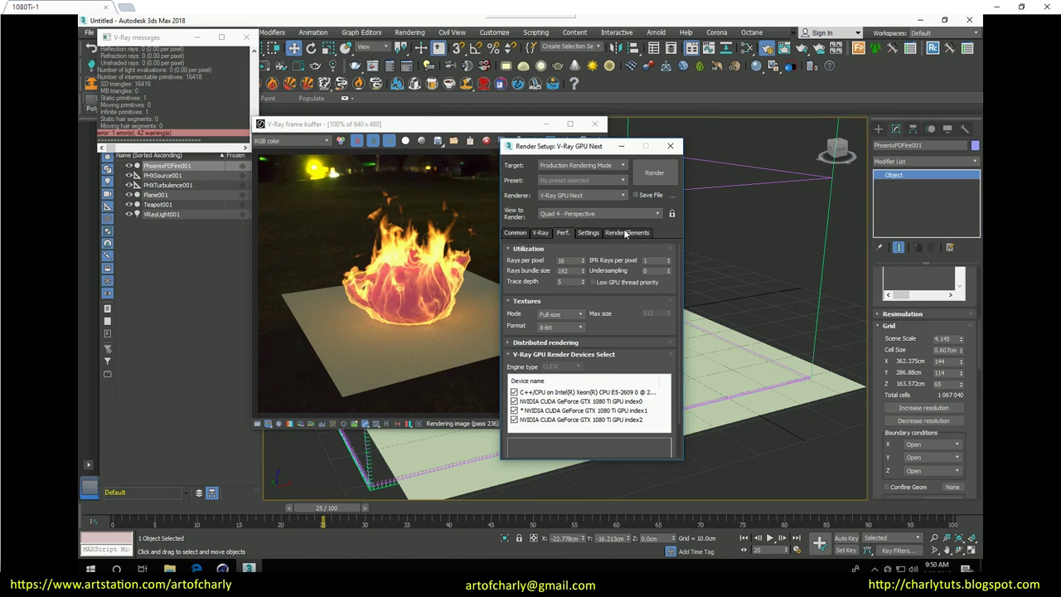
click(626, 233)
click(516, 266)
double_click(523, 252)
drag(678, 257, 674, 381)
click(628, 390)
click(612, 408)
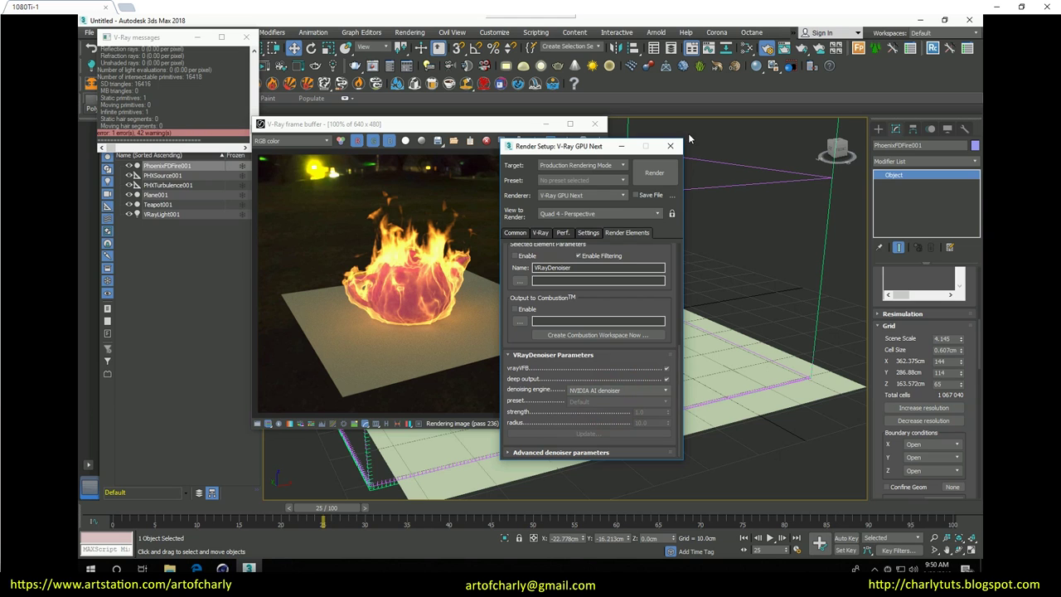
click(670, 146)
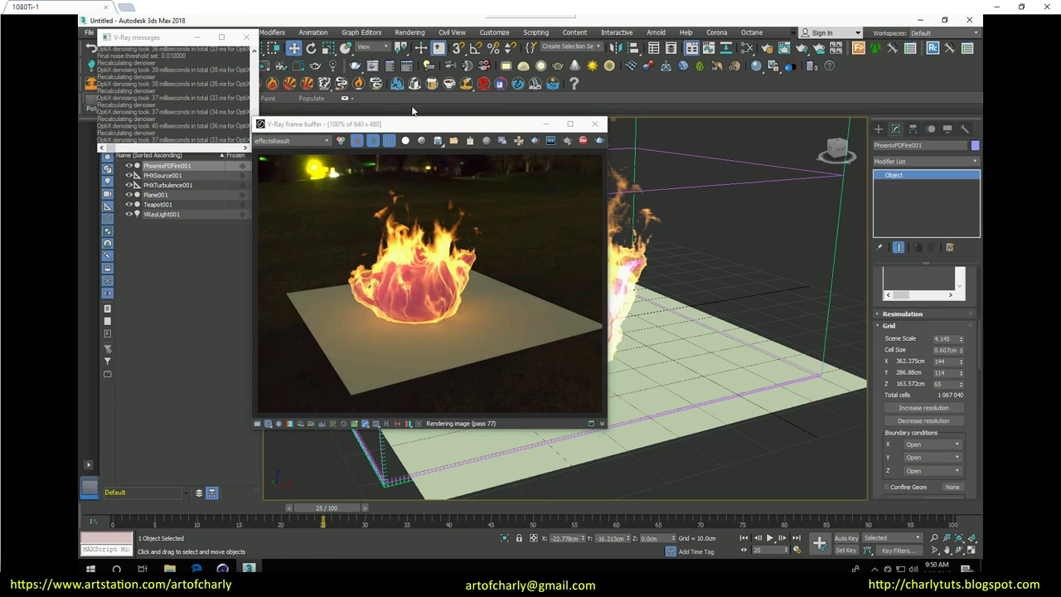
drag(476, 124, 426, 94)
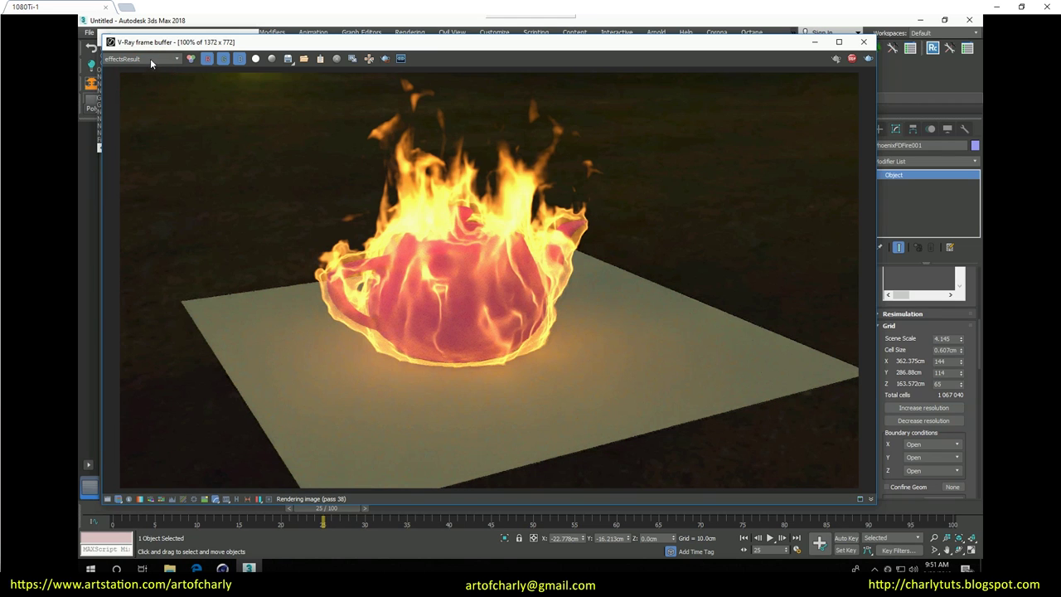
Show the denoised effectsResult channel in the enlarged frame buffer
scroll(150, 58, up, 3)
click(150, 60)
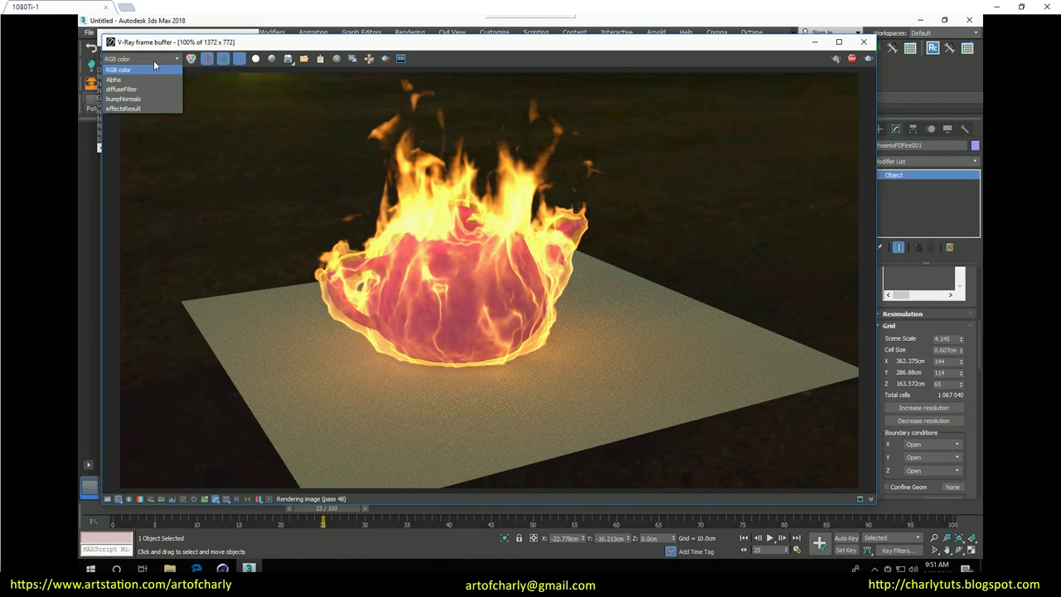
click(134, 108)
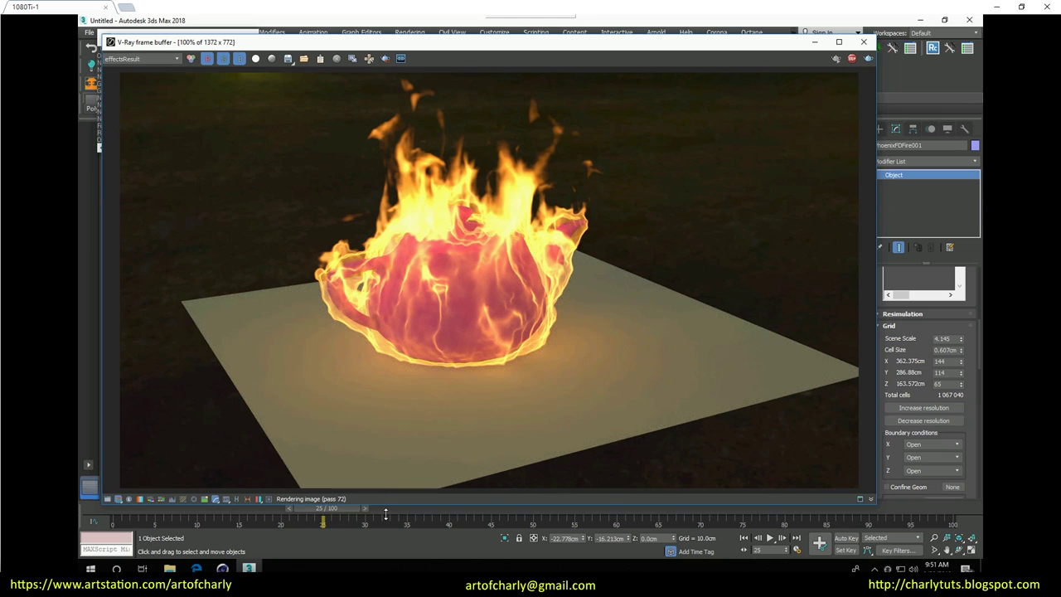
Scrub the animation to frame 26 and stop the render
click(446, 515)
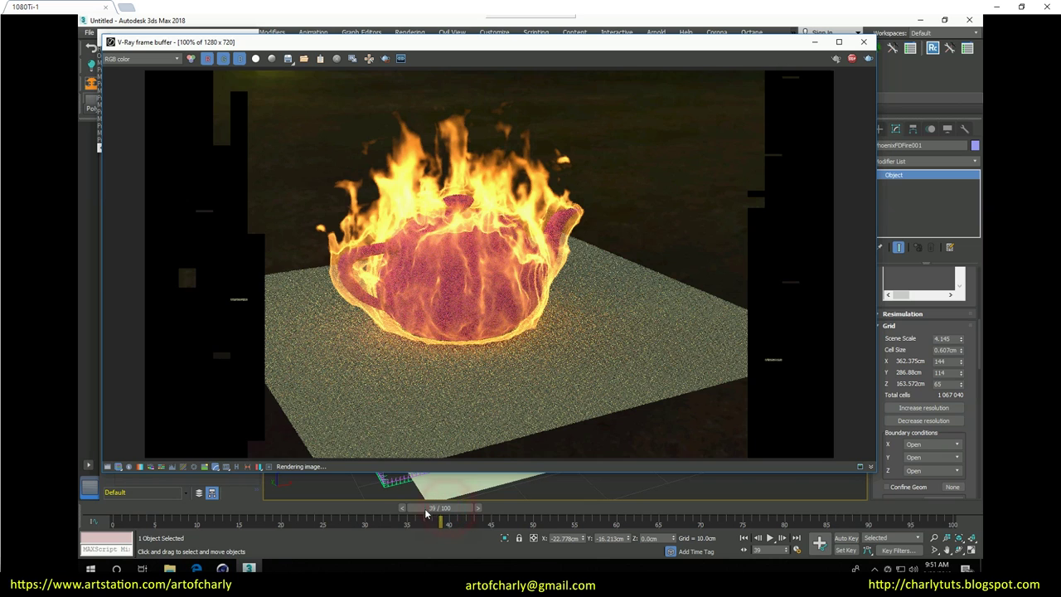
drag(401, 513, 368, 516)
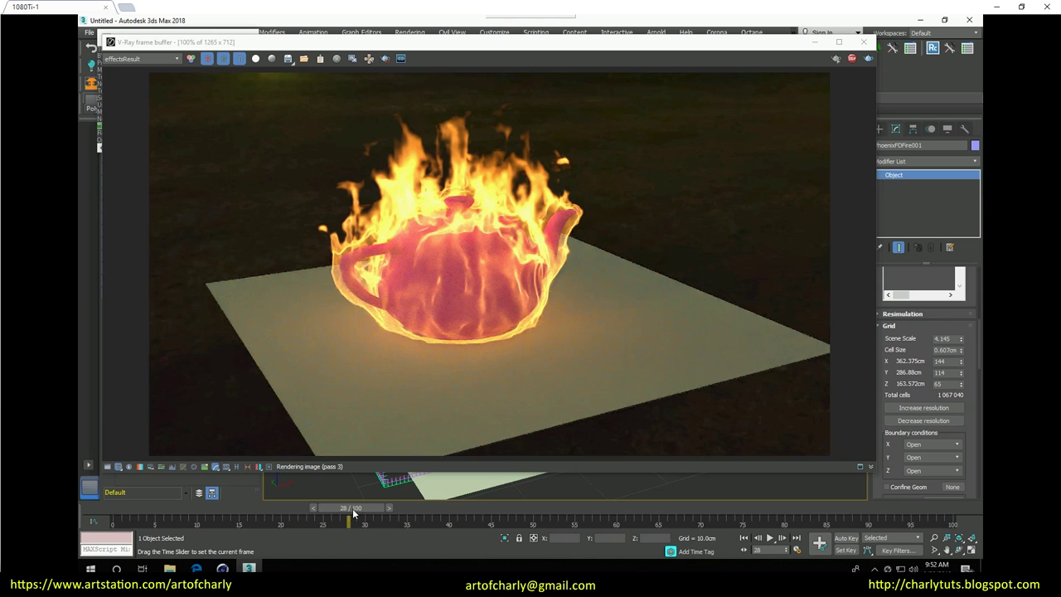
drag(350, 514, 334, 514)
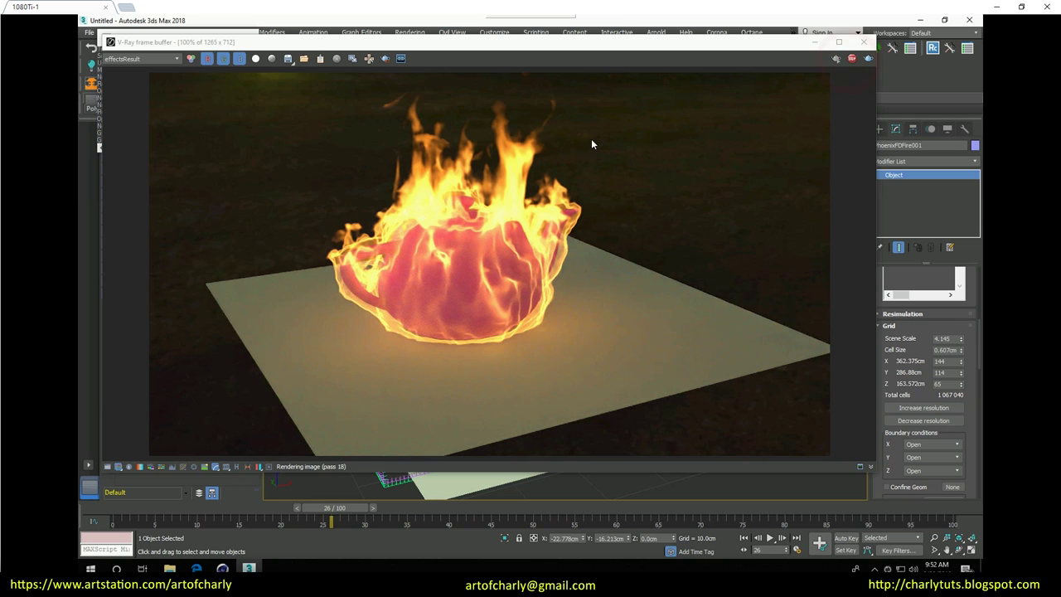
click(849, 60)
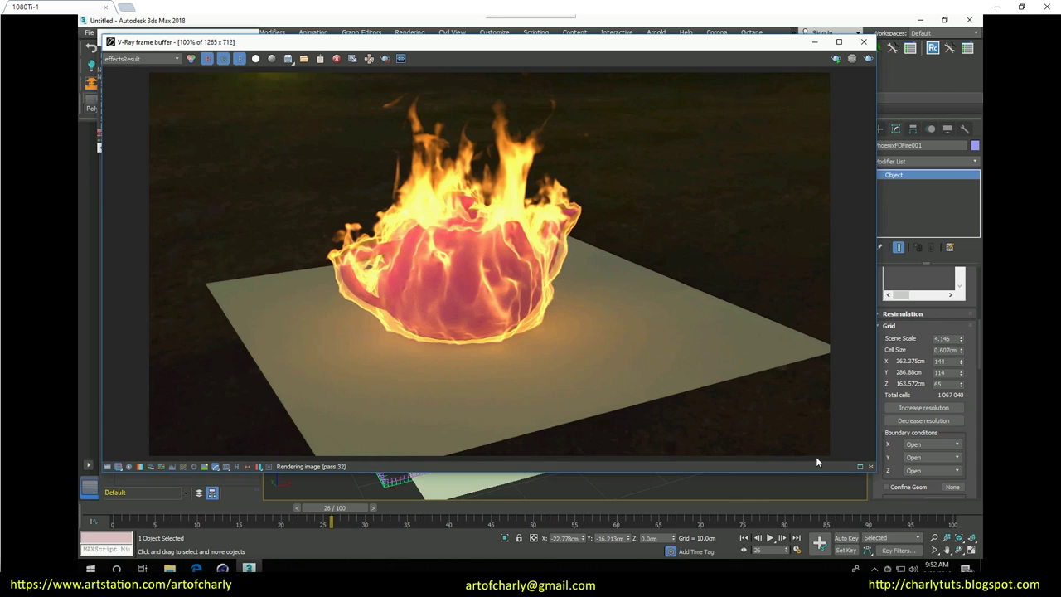